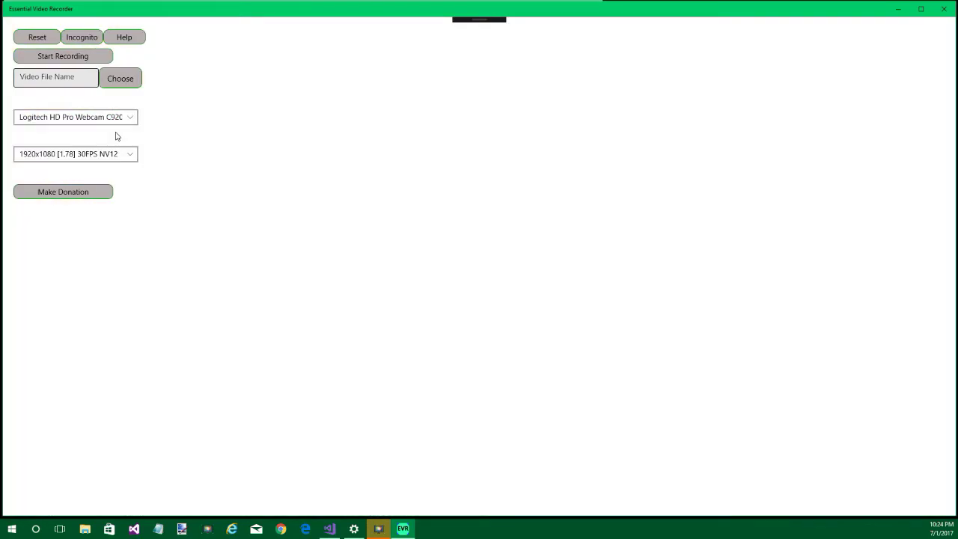
- Reset the camera feed, pick the Logitech HD Webcam C270, then reopen the camera list
{"action": "left_click", "coordinate": [37, 37]}
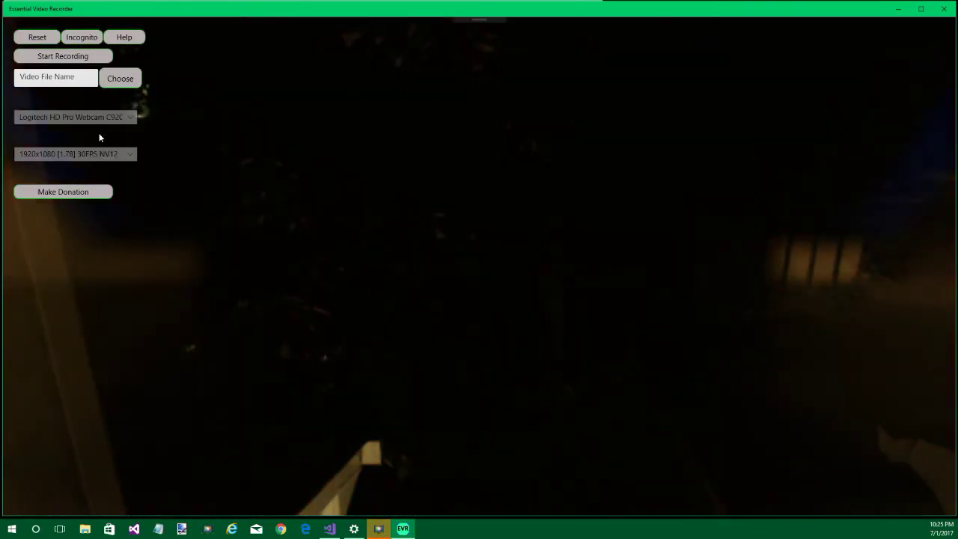
{"action": "left_click", "coordinate": [88, 118]}
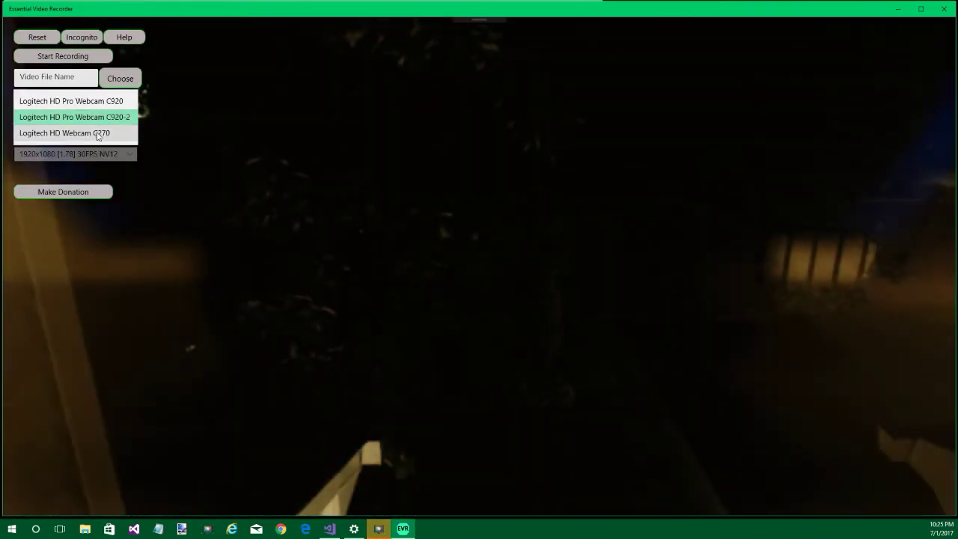
{"action": "left_click", "coordinate": [97, 136]}
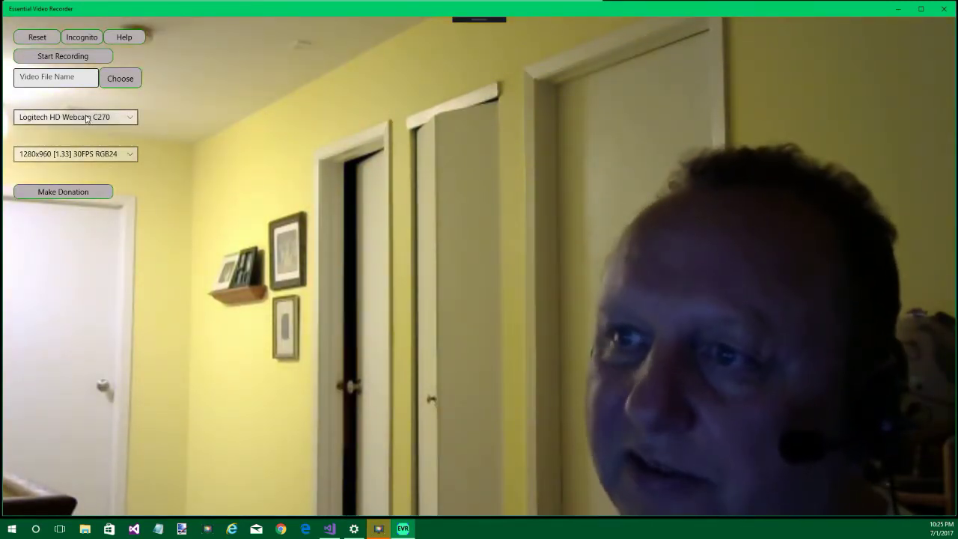
{"action": "left_click", "coordinate": [132, 121]}
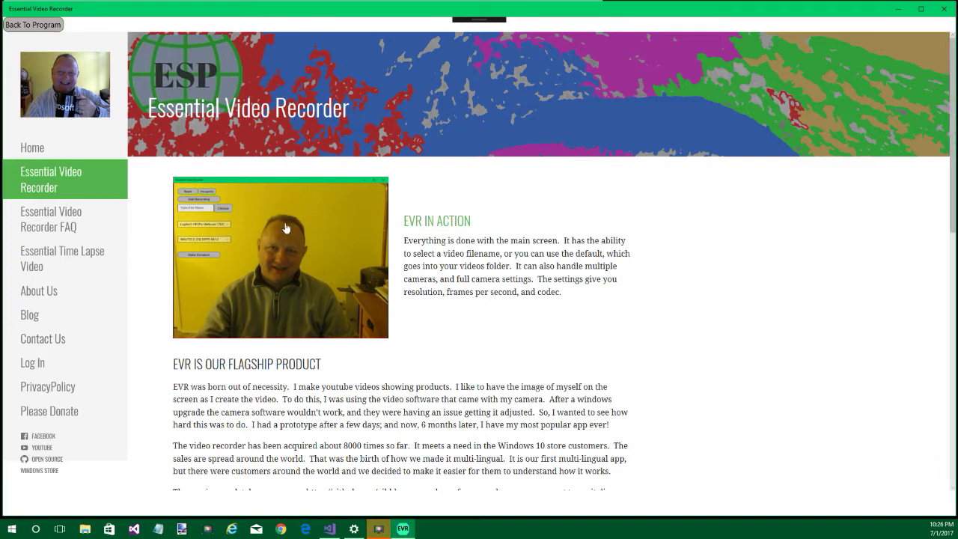
- Open the Essential Video Recorder FAQ page and scroll through it
{"action": "left_click", "coordinate": [78, 226]}
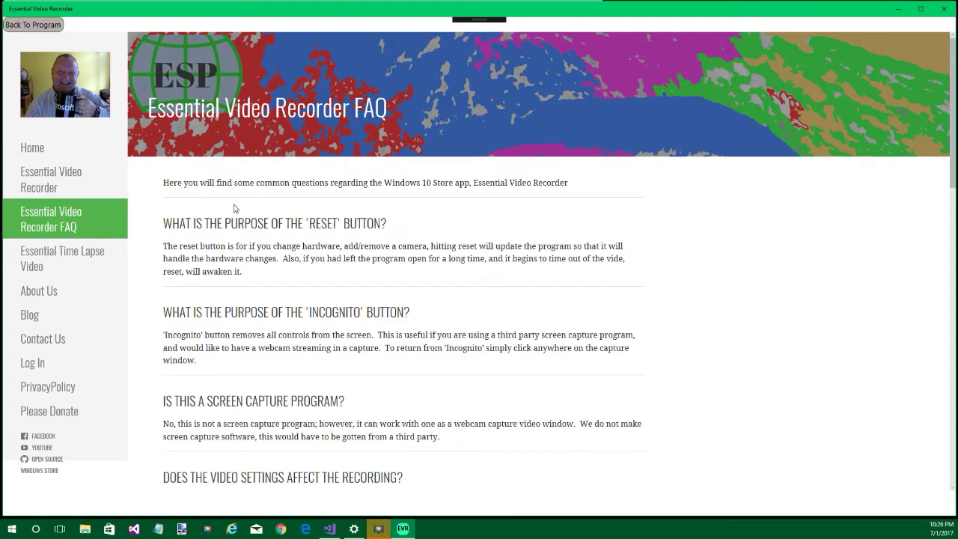
{"action": "scroll", "coordinate": [248, 349], "scroll_direction": "down", "scroll_amount": 5}
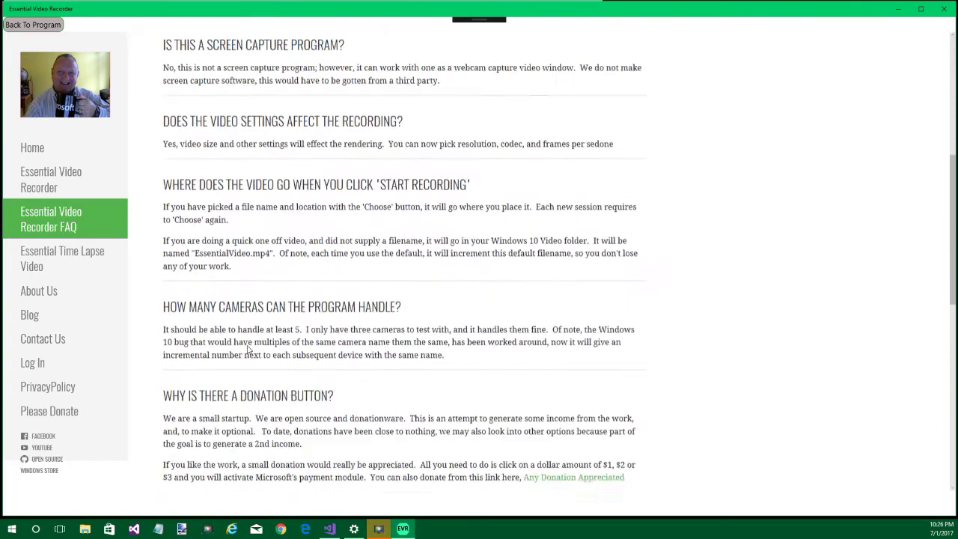
{"action": "scroll", "coordinate": [247, 349], "scroll_direction": "up", "scroll_amount": 6}
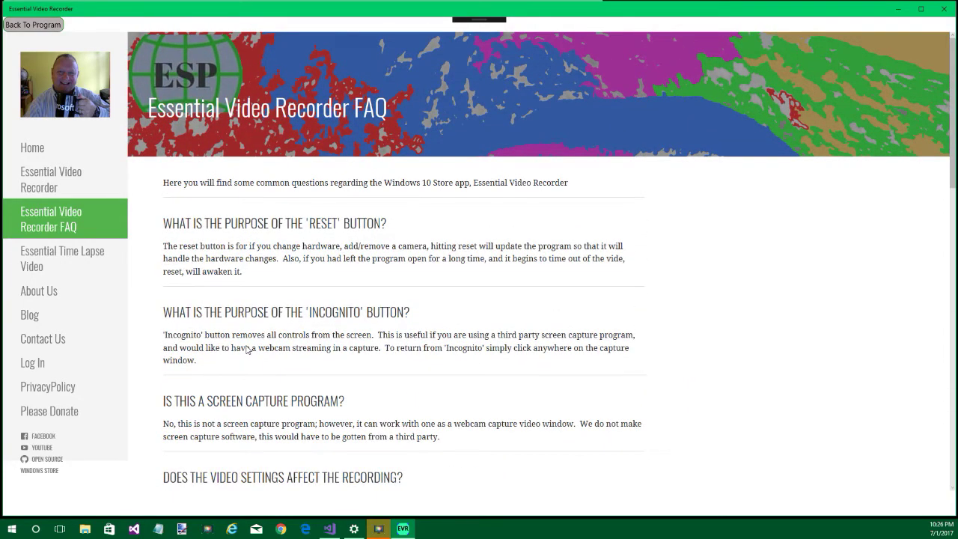
- Open the Essential Time Lapse Video page and scroll through it
{"action": "left_click", "coordinate": [77, 264]}
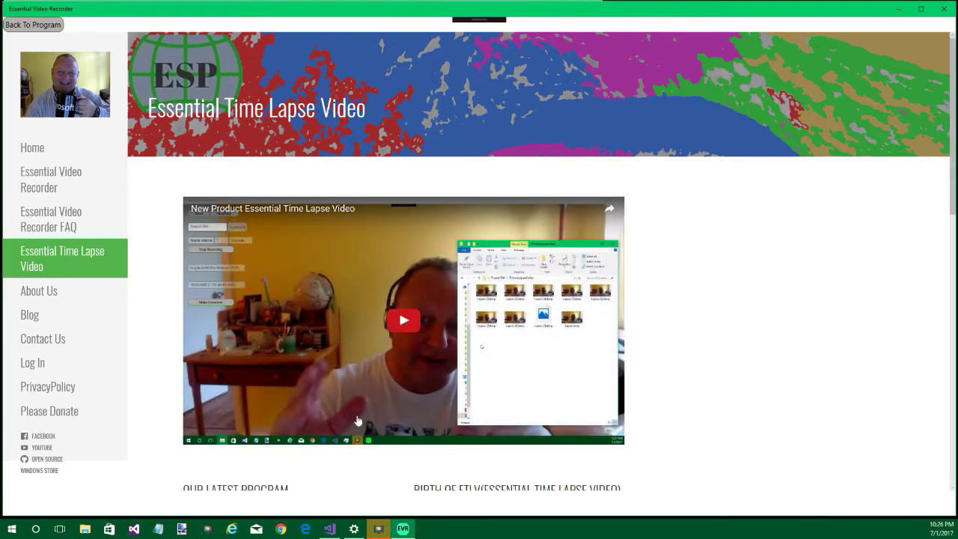
{"action": "scroll", "coordinate": [358, 393], "scroll_direction": "down", "scroll_amount": 5}
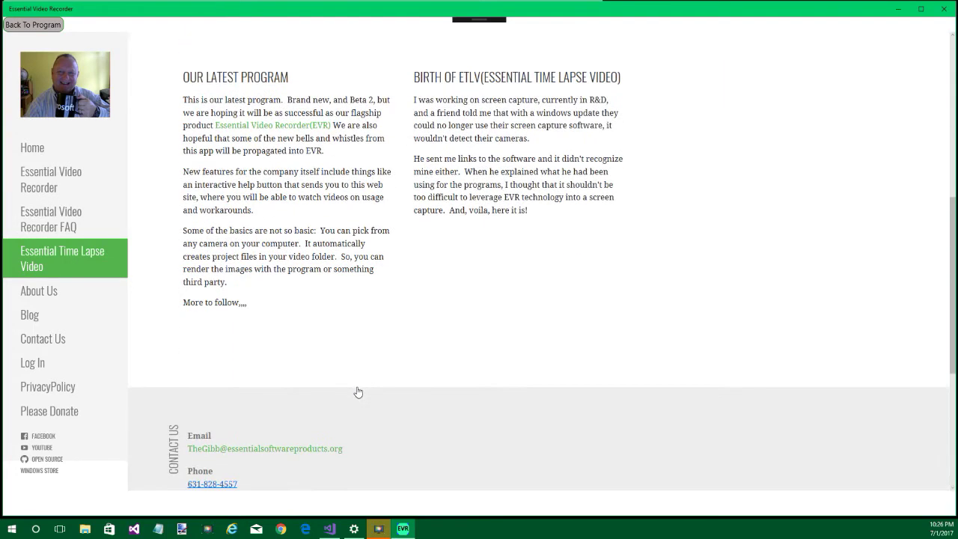
{"action": "scroll", "coordinate": [355, 387], "scroll_direction": "up", "scroll_amount": 5}
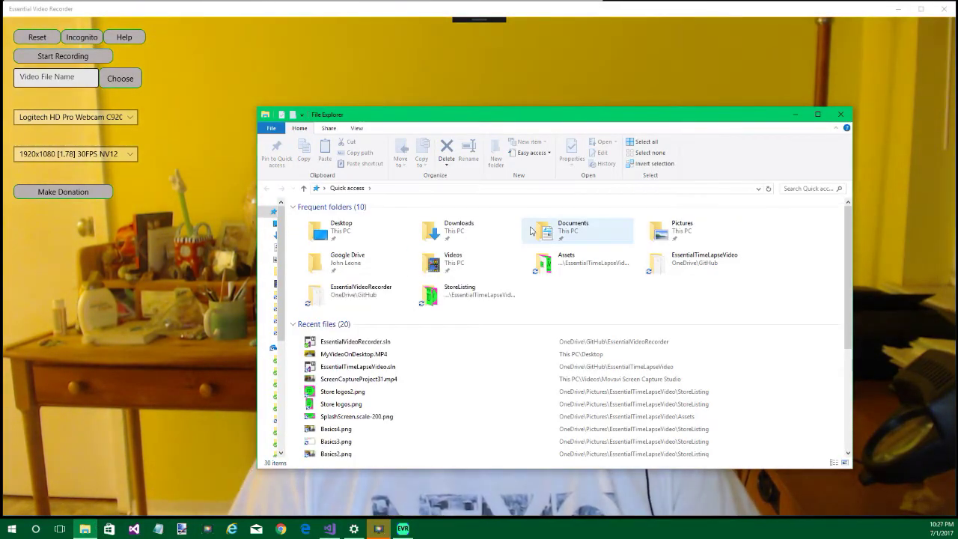
- Open the Videos folder in File Explorer and move the Explorer window to the right
{"action": "double_click", "coordinate": [454, 267]}
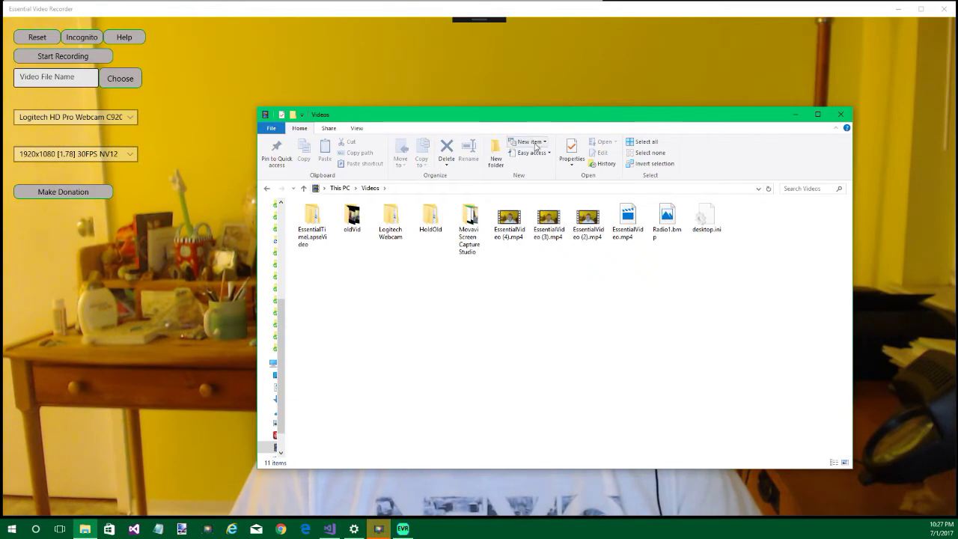
{"action": "left_click_drag", "start_coordinate": [551, 120], "coordinate": [736, 135]}
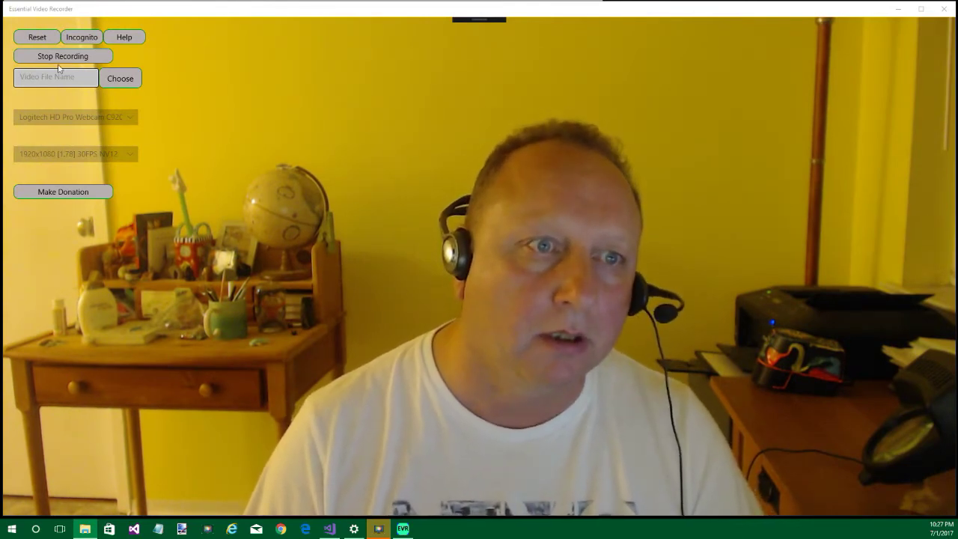
- Stop the running recording so EssentialVideo (5).mp4 is saved
{"action": "left_click", "coordinate": [64, 57]}
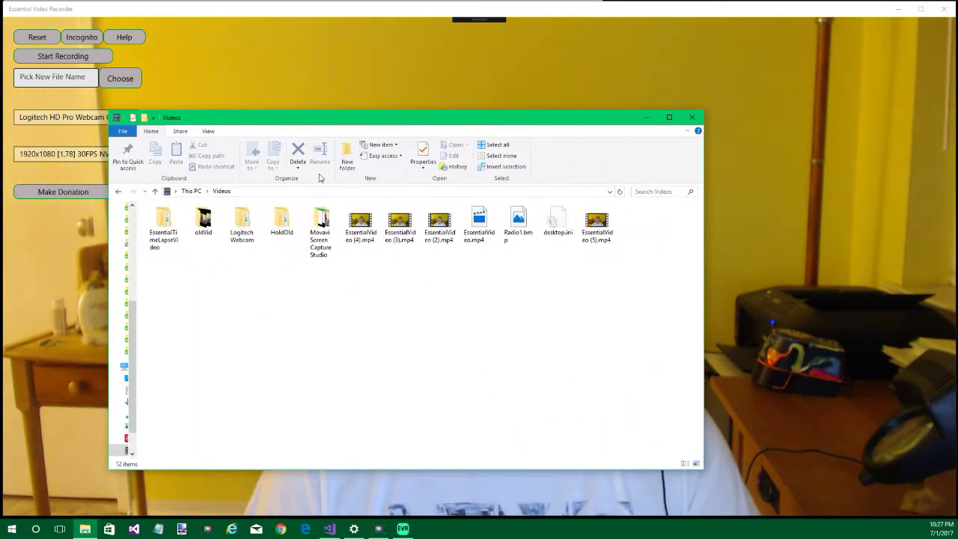
- Play EssentialVideo (5).mp4 in Movies & TV, then close the player
{"action": "double_click", "coordinate": [595, 227]}
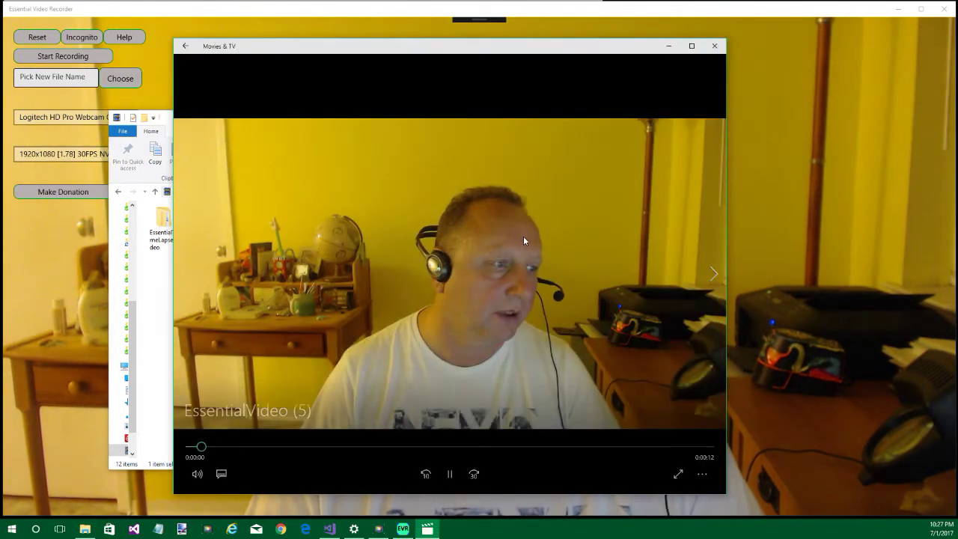
{"action": "mouse_move", "coordinate": [531, 237]}
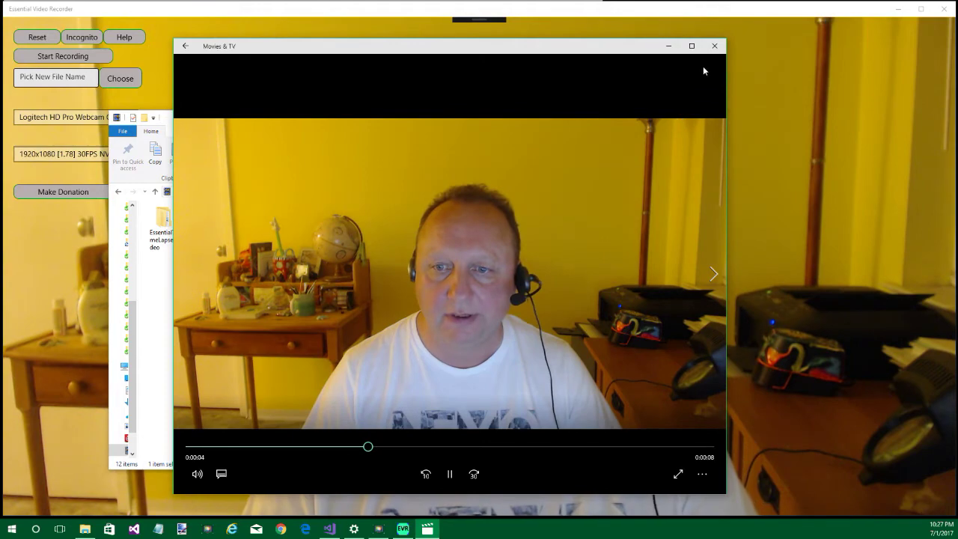
{"action": "left_click", "coordinate": [714, 46]}
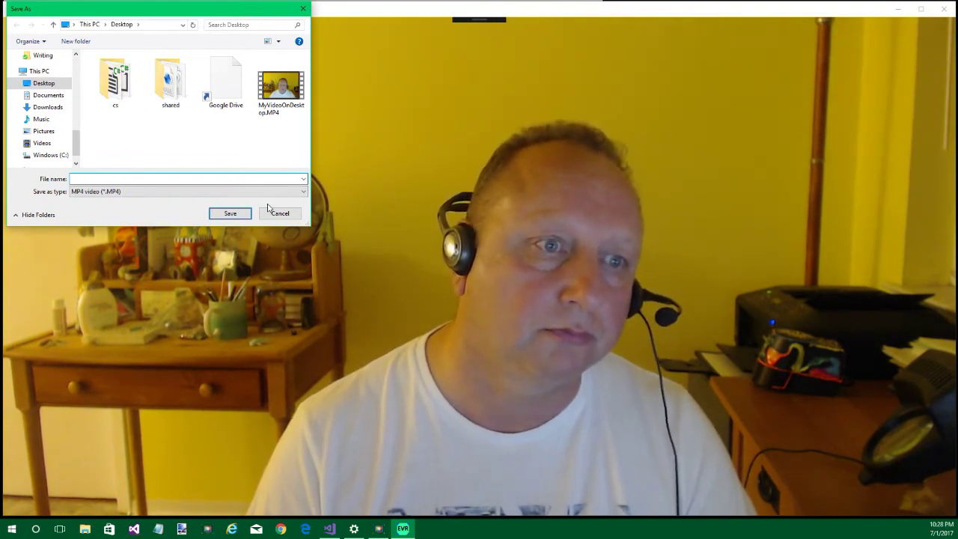
- Create a testEssentialVideoRecorder folder in Videos and enter the recording's file name inside it
{"action": "left_click", "coordinate": [61, 144]}
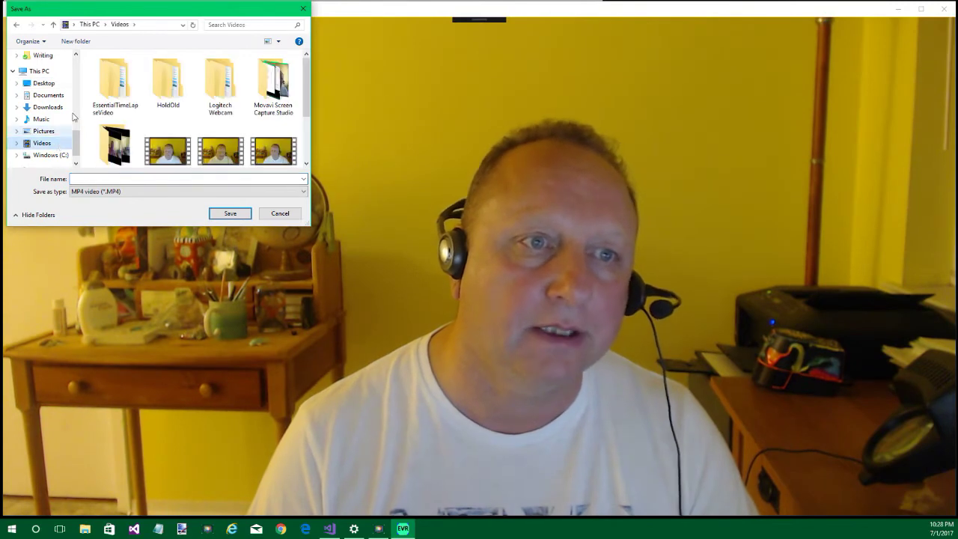
{"action": "left_click", "coordinate": [81, 41]}
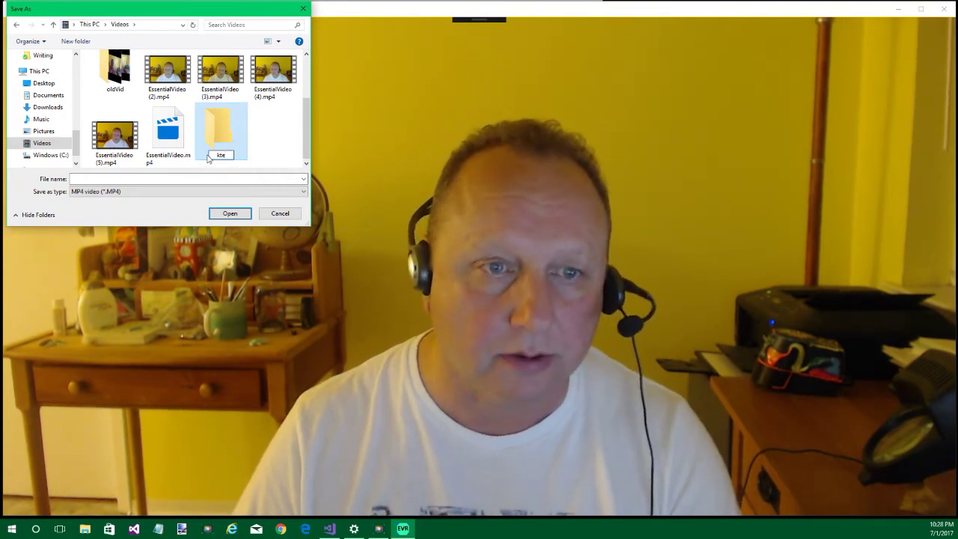
{"action": "type", "text": "test"}
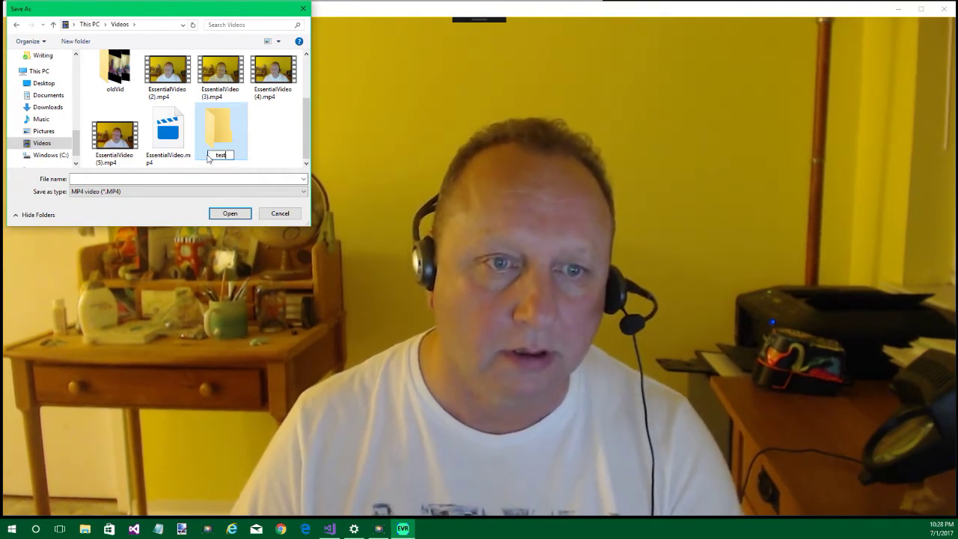
{"action": "type", "text": "Essen"}
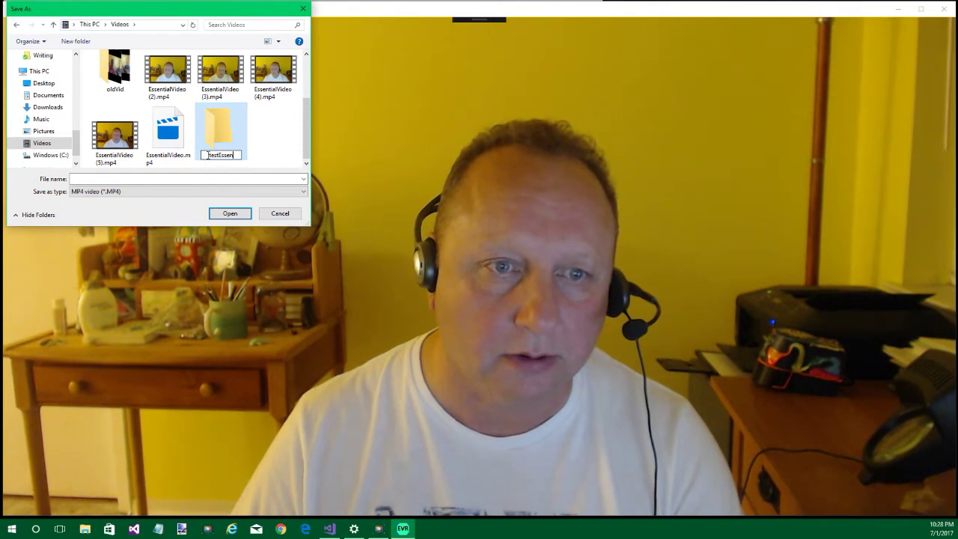
{"action": "type", "text": "tialVide"}
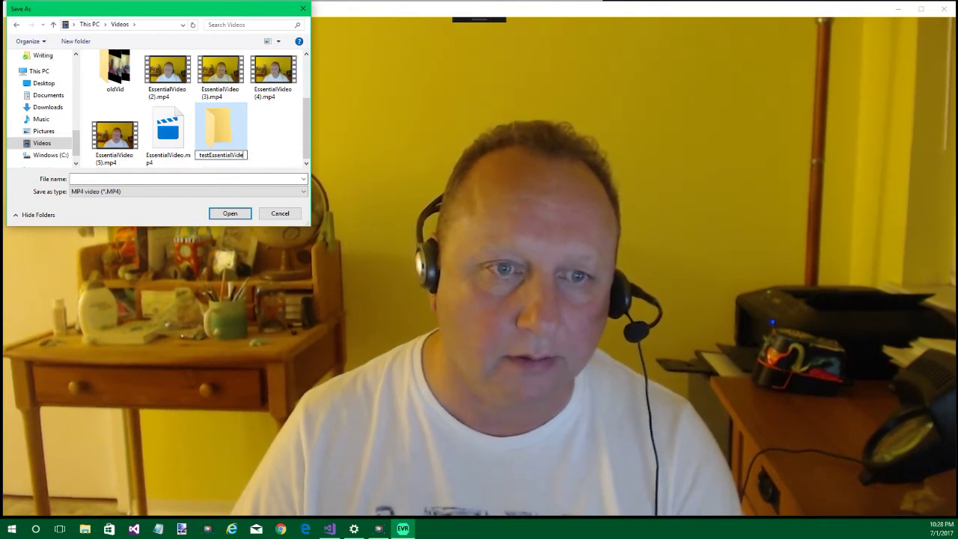
{"action": "type", "text": "oRec"}
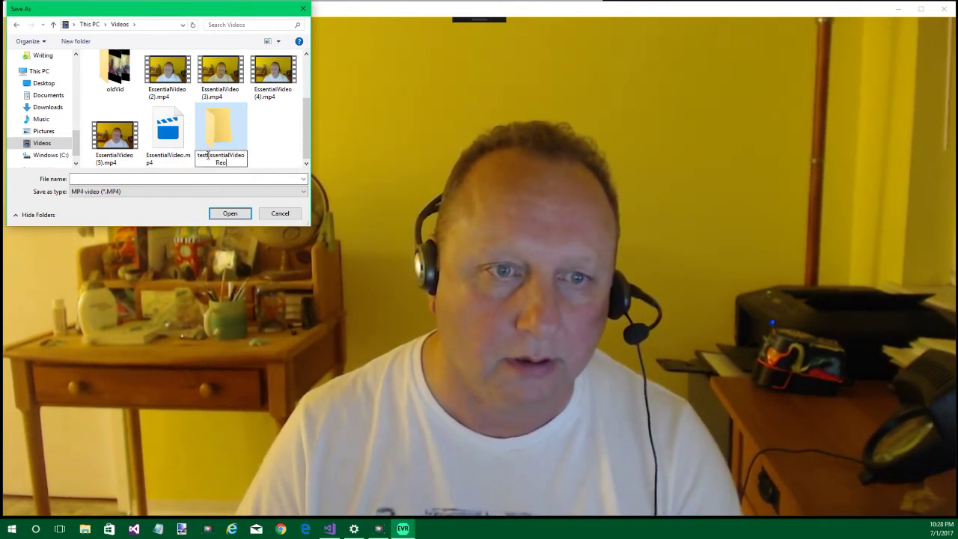
{"action": "type", "text": "order"}
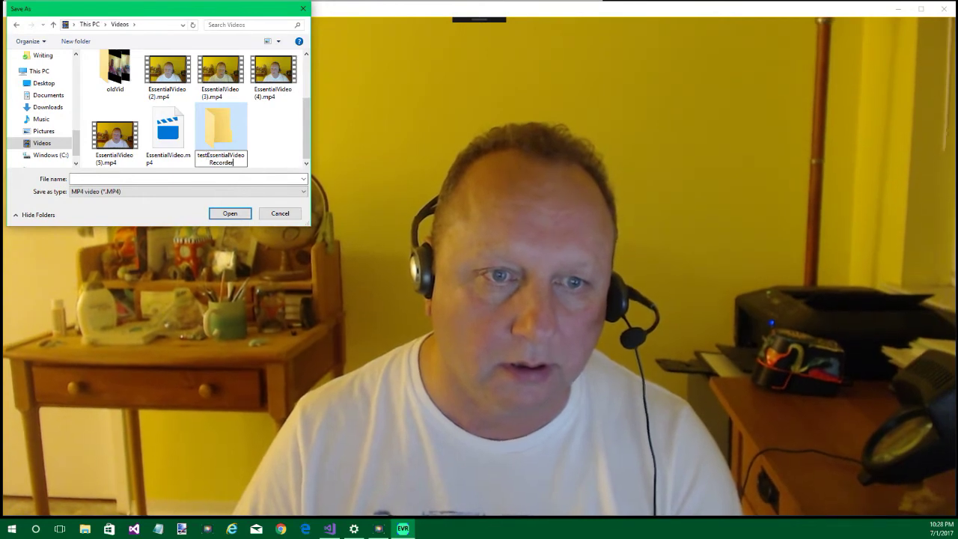
{"action": "key", "text": "Return"}
{"action": "key", "text": "Return"}
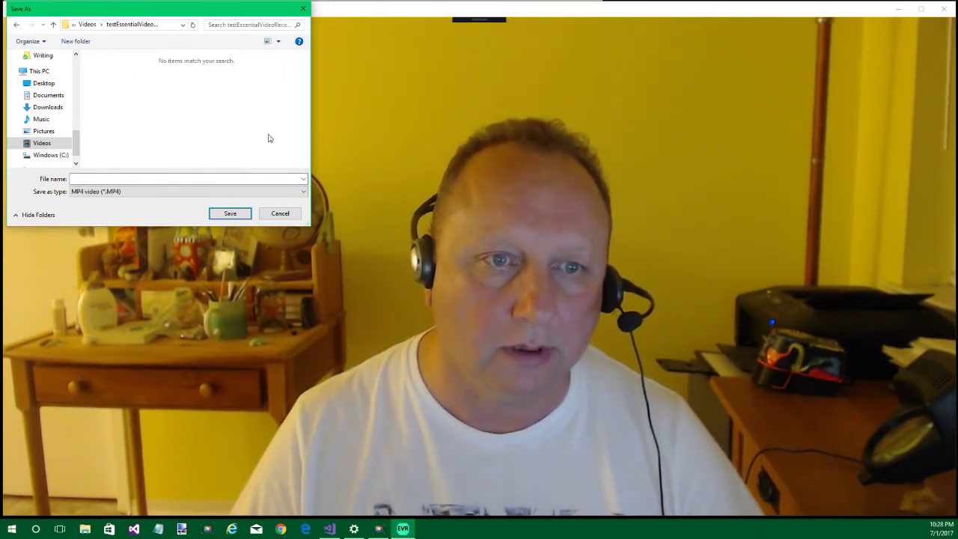
{"action": "left_click", "coordinate": [131, 177]}
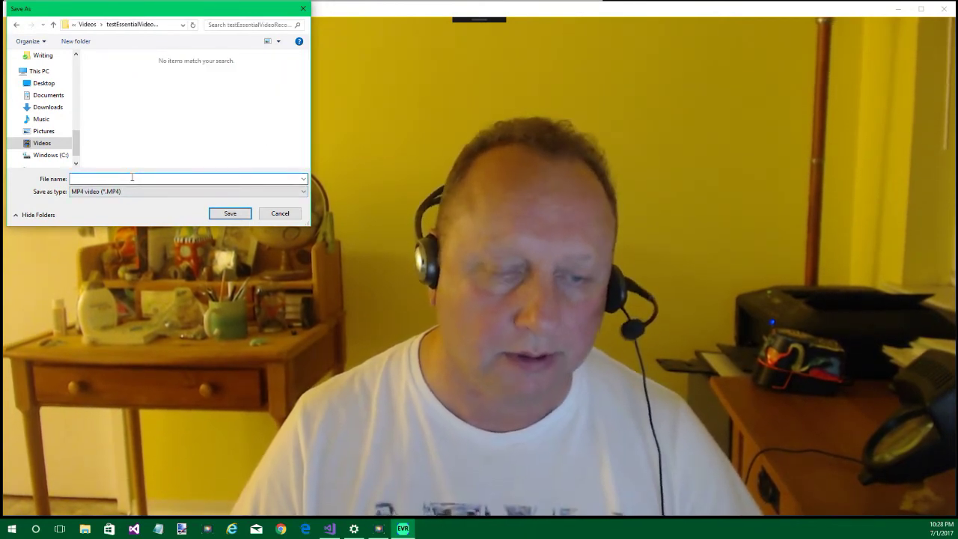
{"action": "type", "text": "John"}
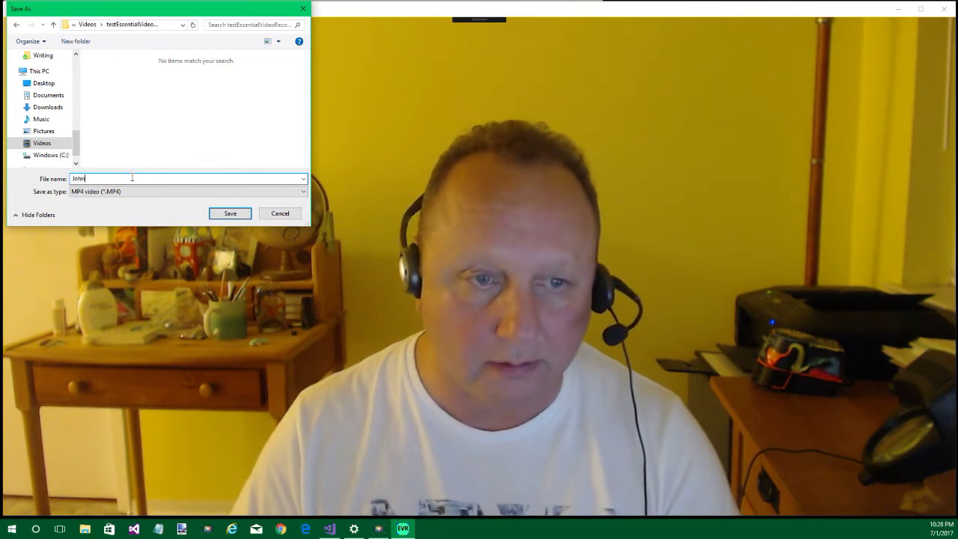
{"action": "type", "text": "'s Video"}
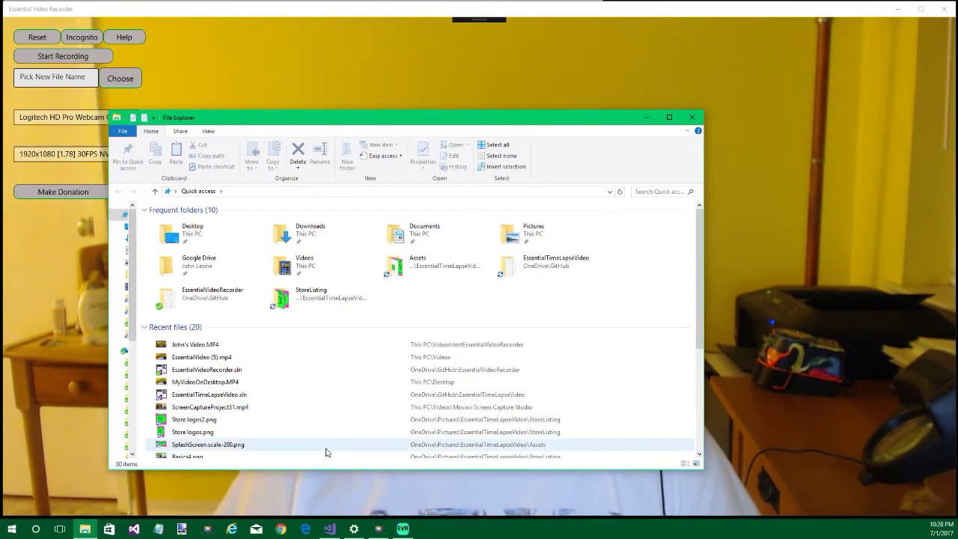
- Open Videos, then the testEssentialVideoRecorder folder, to check the saved MP4
{"action": "double_click", "coordinate": [295, 277]}
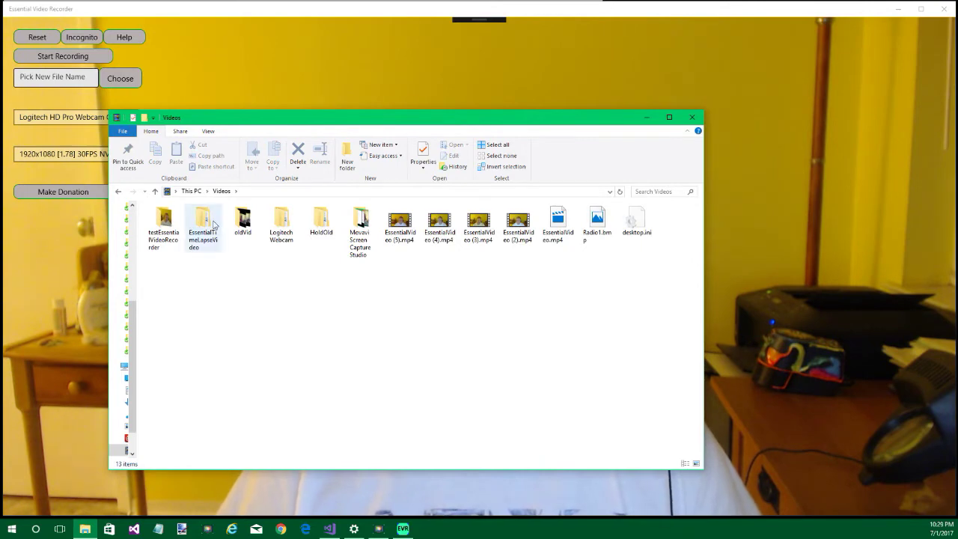
{"action": "double_click", "coordinate": [165, 223]}
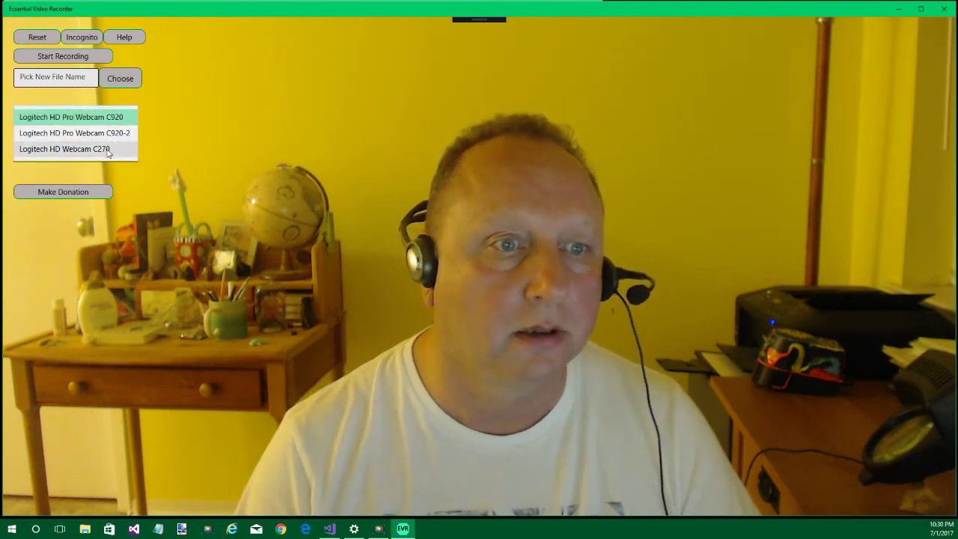
- Select the Logitech HD Webcam C270 (1280x960, 30FPS), then reopen the camera list
{"action": "left_click", "coordinate": [108, 150]}
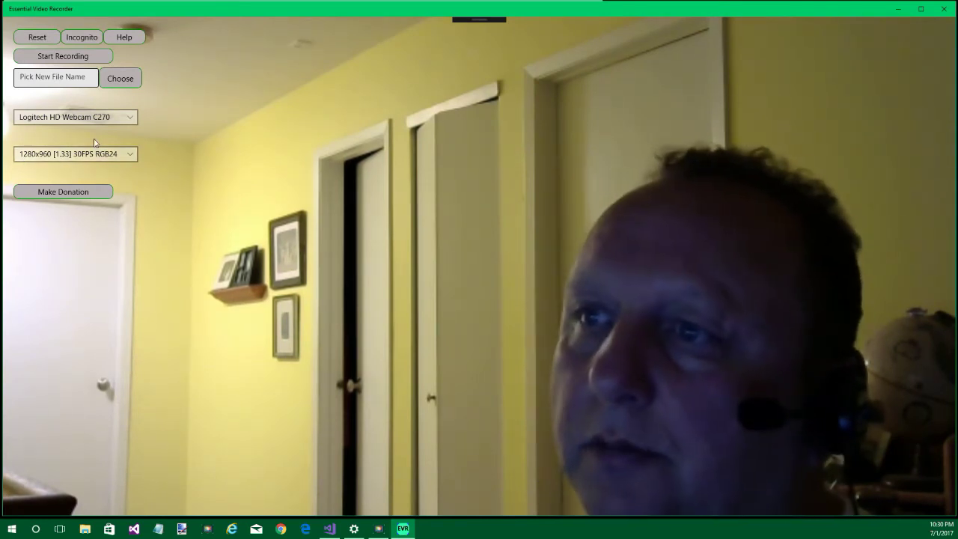
{"action": "left_click", "coordinate": [74, 119]}
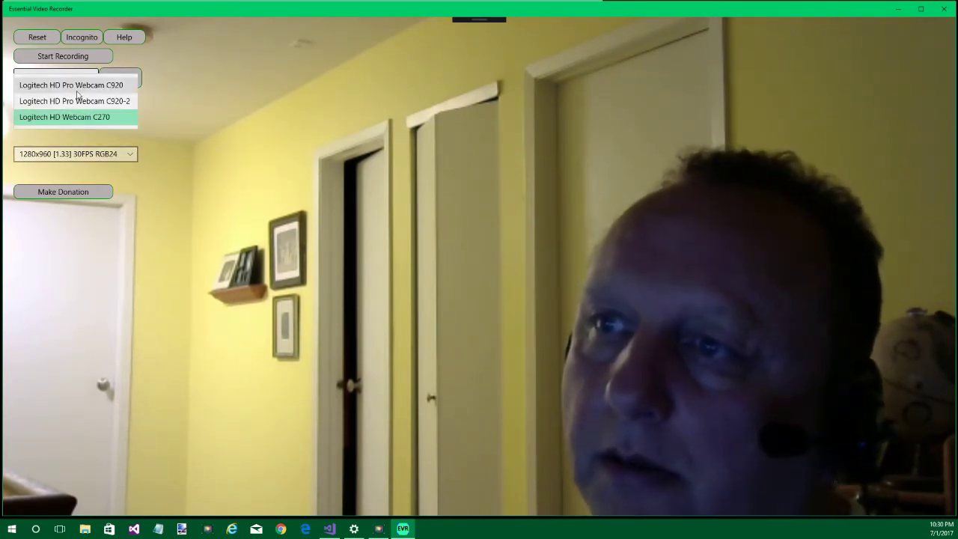